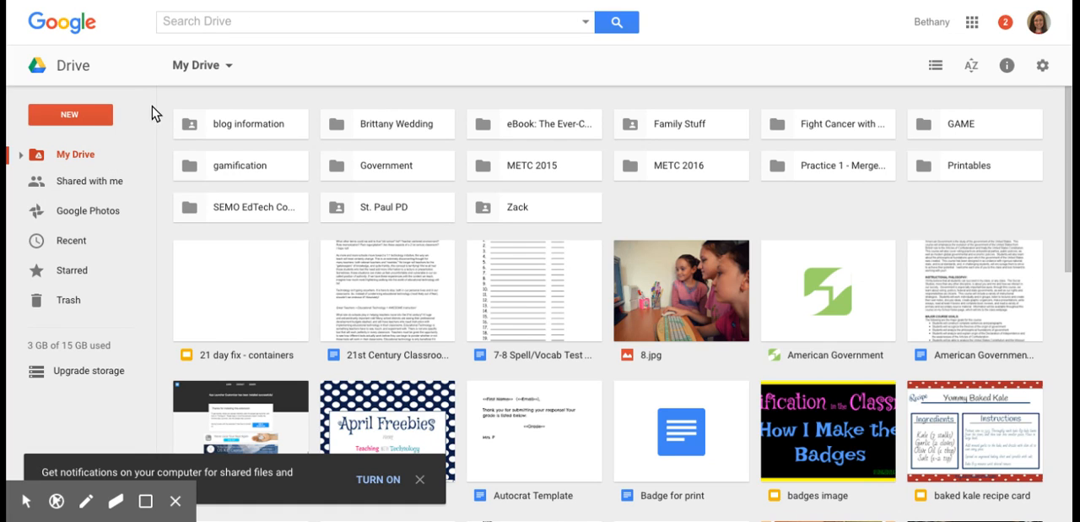
# Step: Create a new blank Google Slides presentation from Drive
pyautogui.click(84, 113)
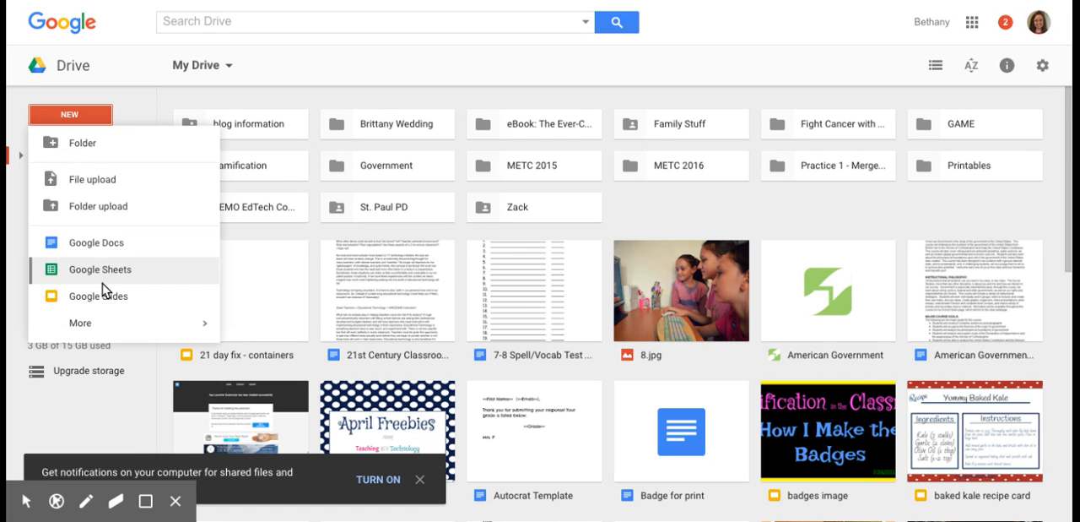
pyautogui.press('Escape')
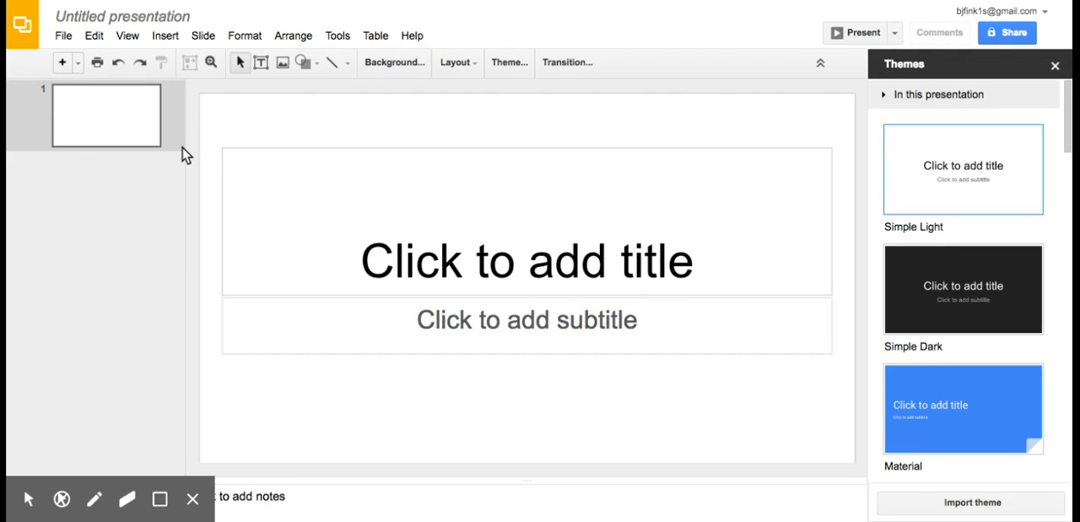
# Step: Set the presentation's page setup to a custom size of 8.5 x 11 inches
pyautogui.click(60, 38)
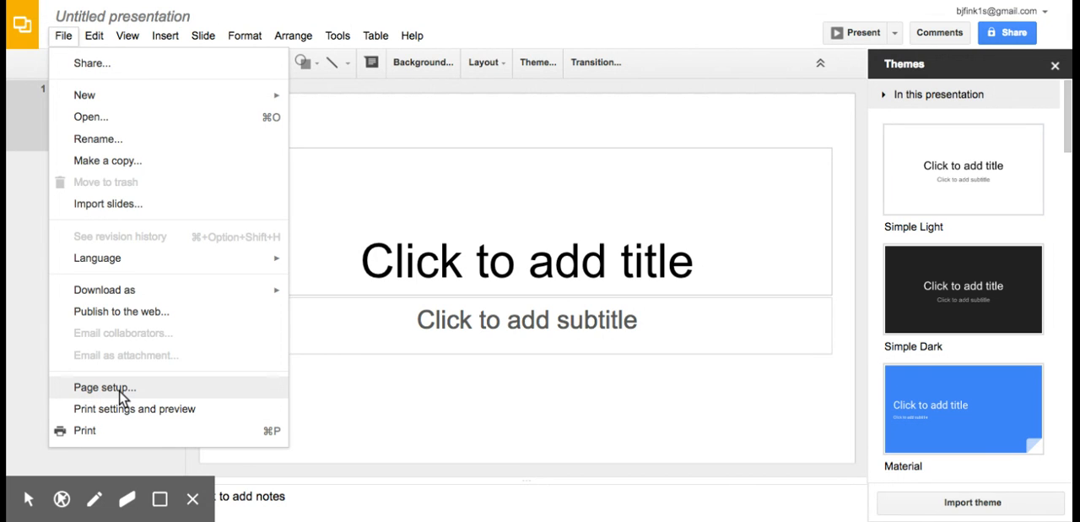
pyautogui.click(104, 388)
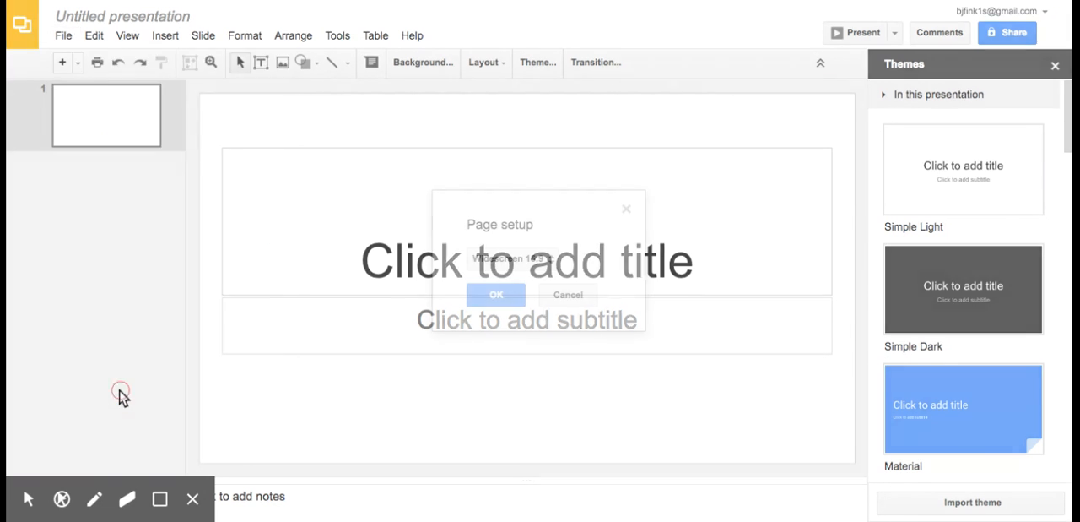
pyautogui.click(536, 269)
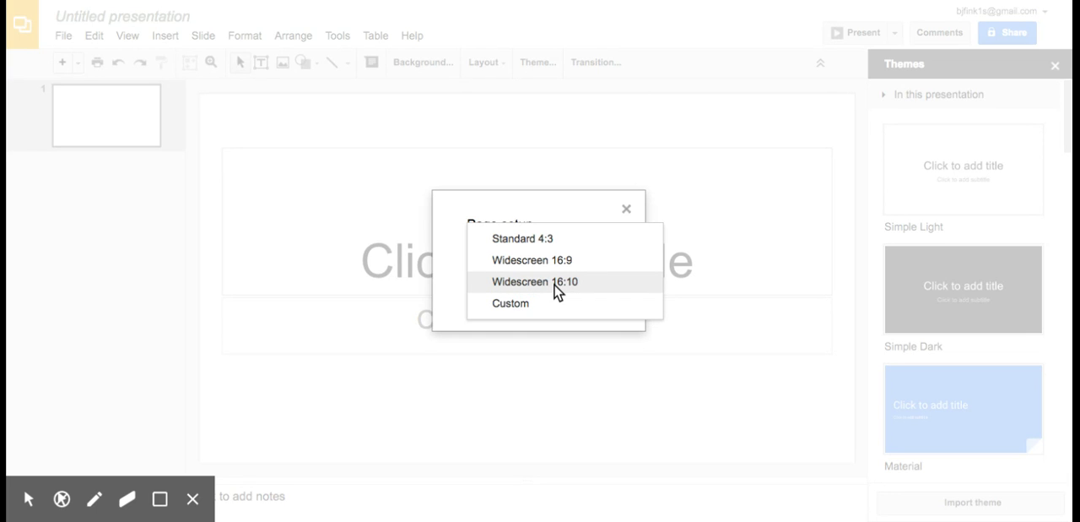
pyautogui.click(485, 310)
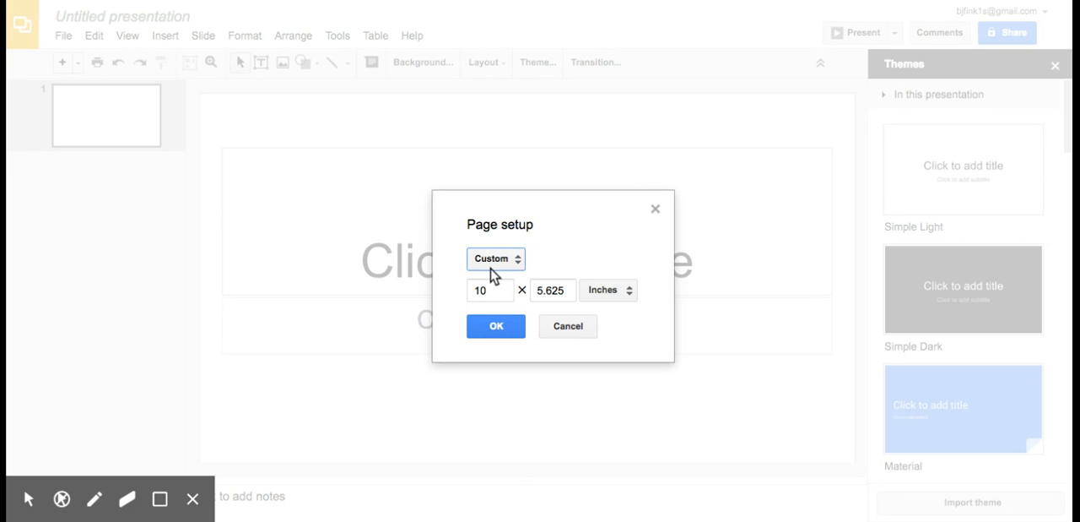
pyautogui.doubleClick(491, 288)
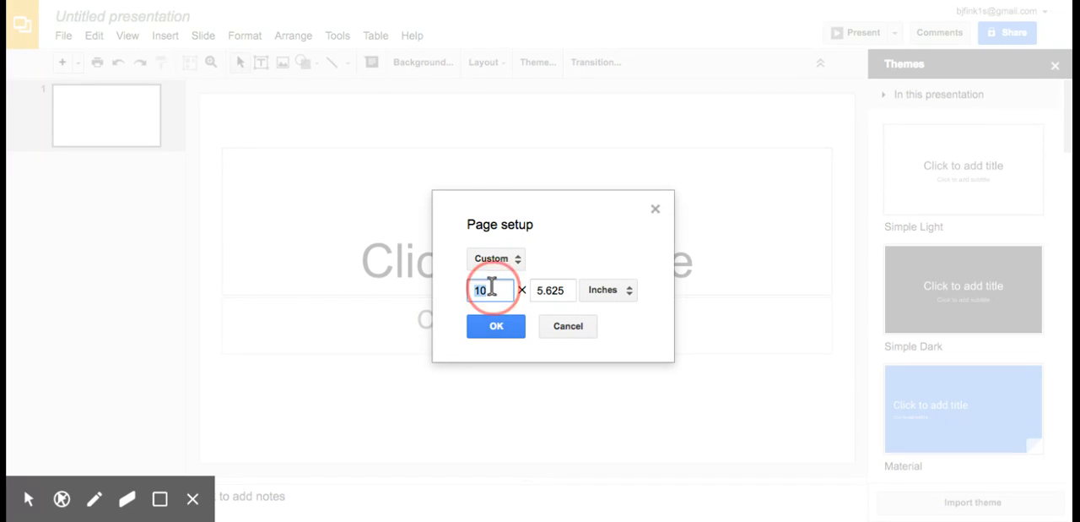
pyautogui.write('8.')
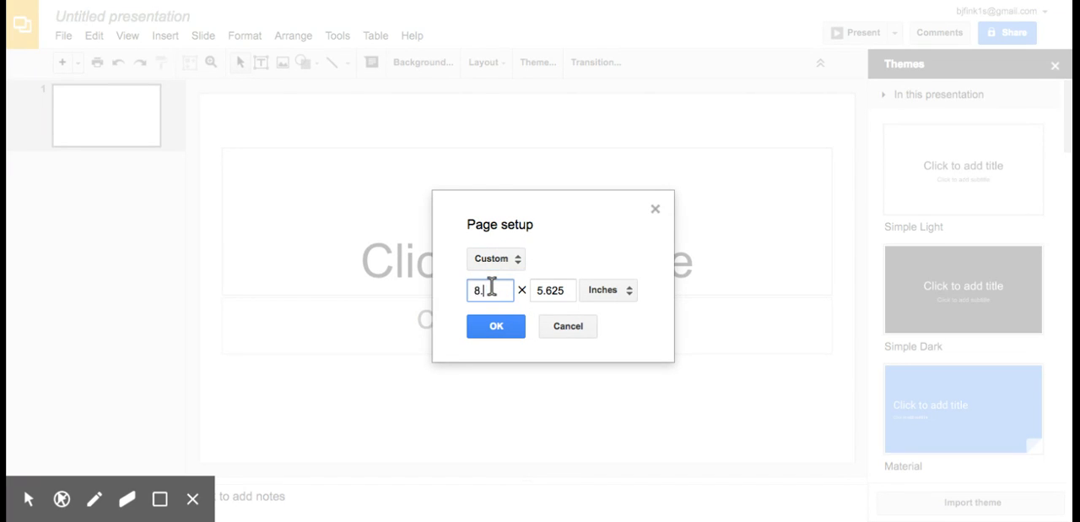
pyautogui.write('5')
pyautogui.press('Tab')
pyautogui.write('11')
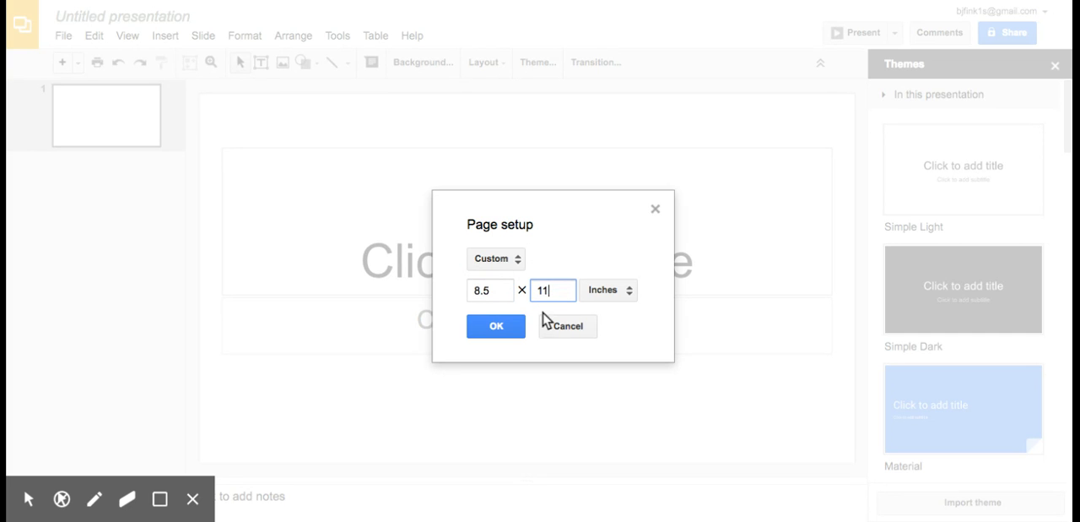
pyautogui.click(506, 328)
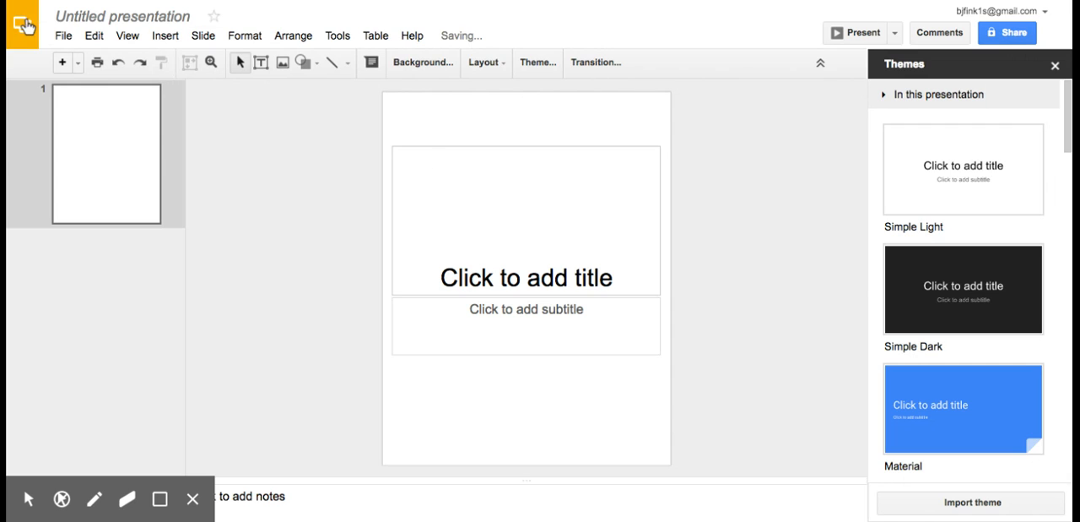
# Step: Rename the presentation as "practice"
pyautogui.click(140, 16)
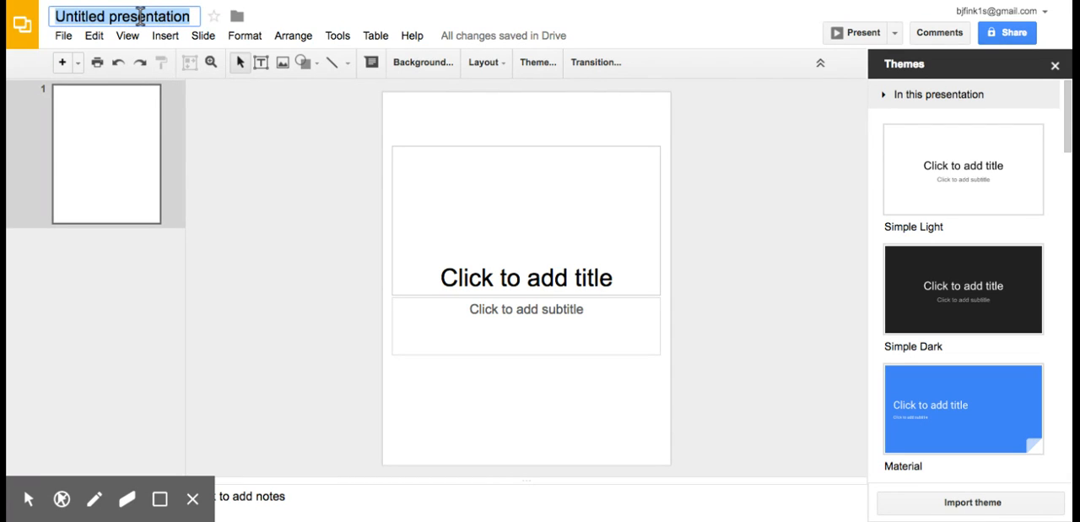
pyautogui.write('practice')
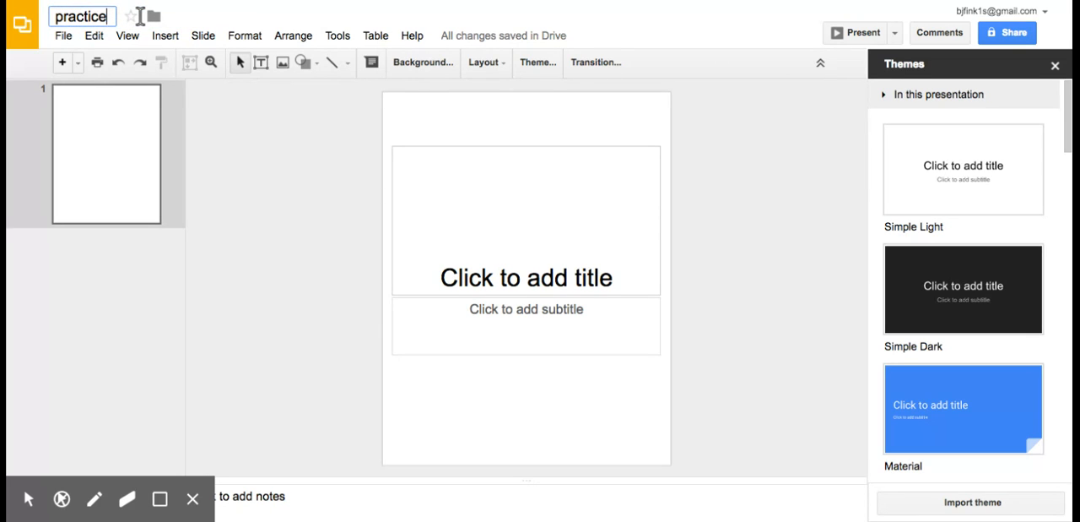
pyautogui.press('Return')
# Step: Delete the title and subtitle placeholders so the slide is blank
pyautogui.click(515, 152)
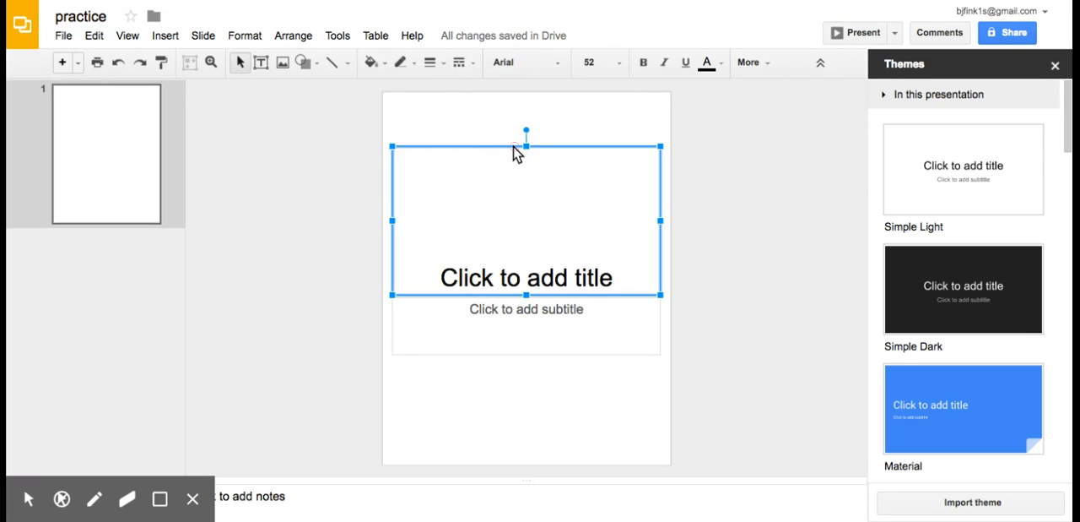
pyautogui.press('Delete')
pyautogui.click(596, 304)
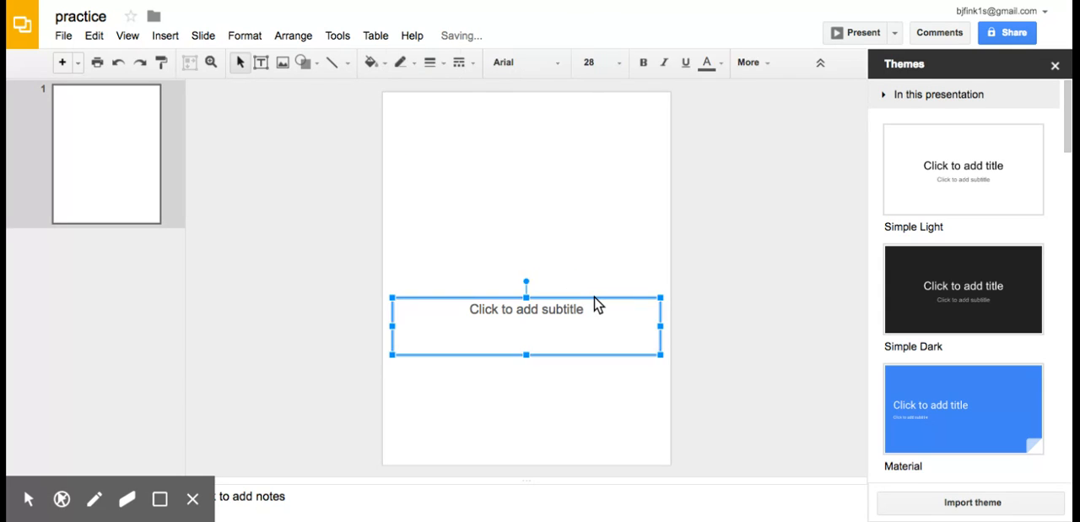
pyautogui.press('Delete')
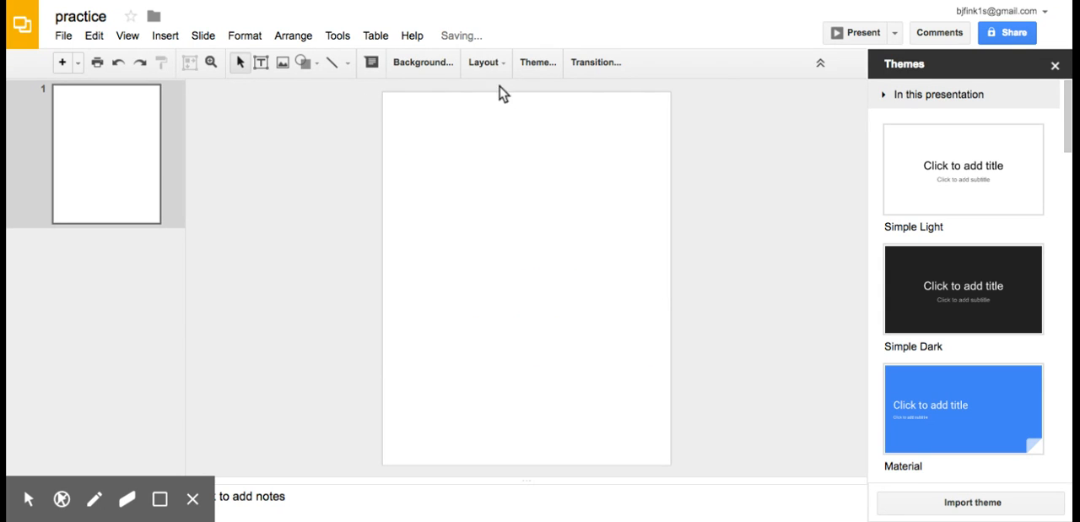
# Step: Upload the diagonal multicolour stripe image and apply it as the slide's background
pyautogui.click(409, 65)
pyautogui.click(597, 267)
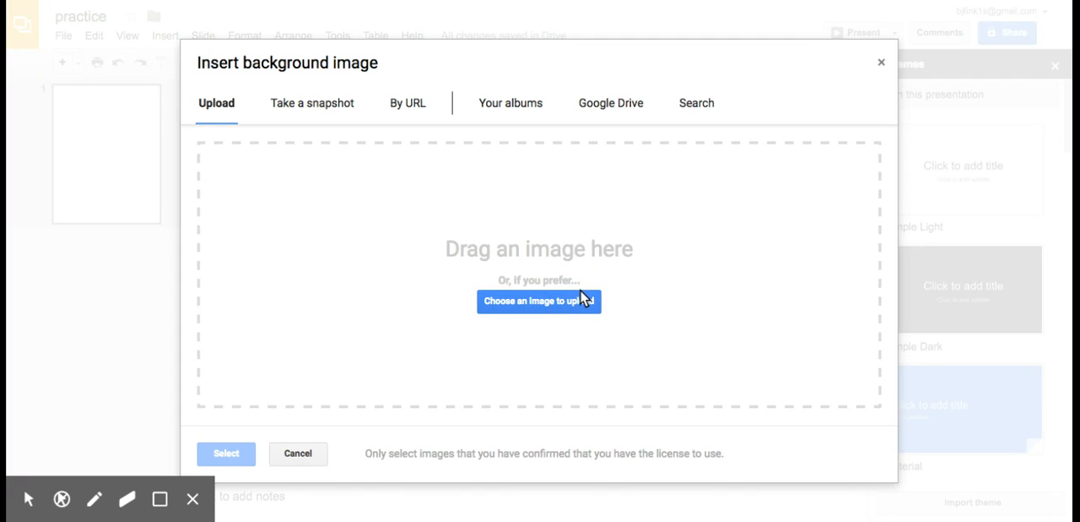
pyautogui.click(585, 305)
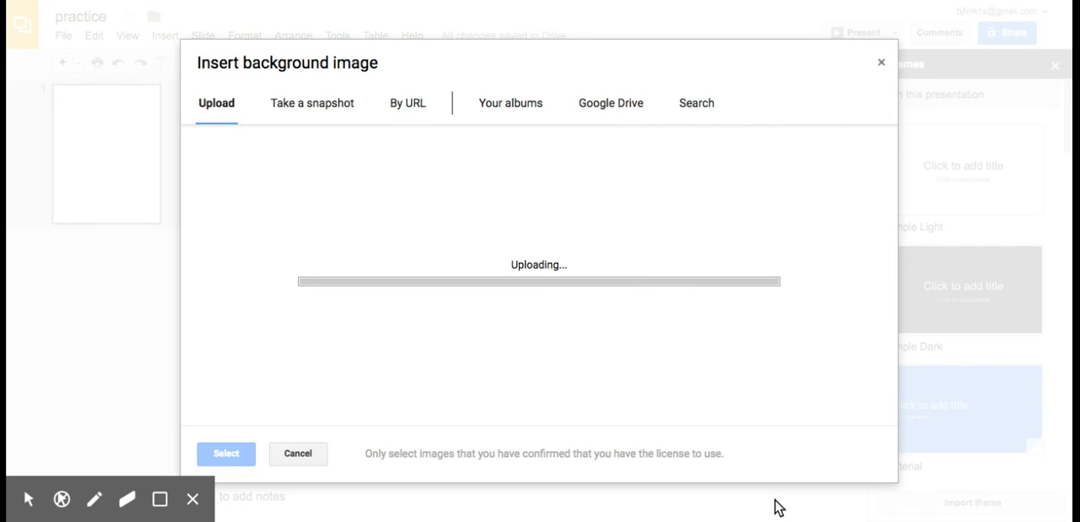
pyautogui.click(511, 329)
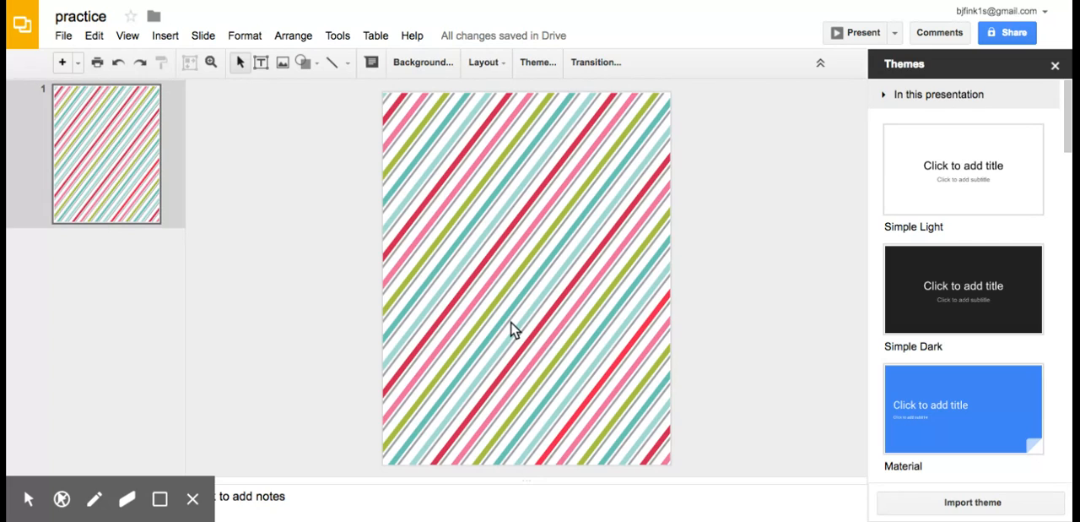
# Step: Draw a large rectangle over the striped background, then enlarge and centre it to leave a narrow, even border
pyautogui.click(304, 64)
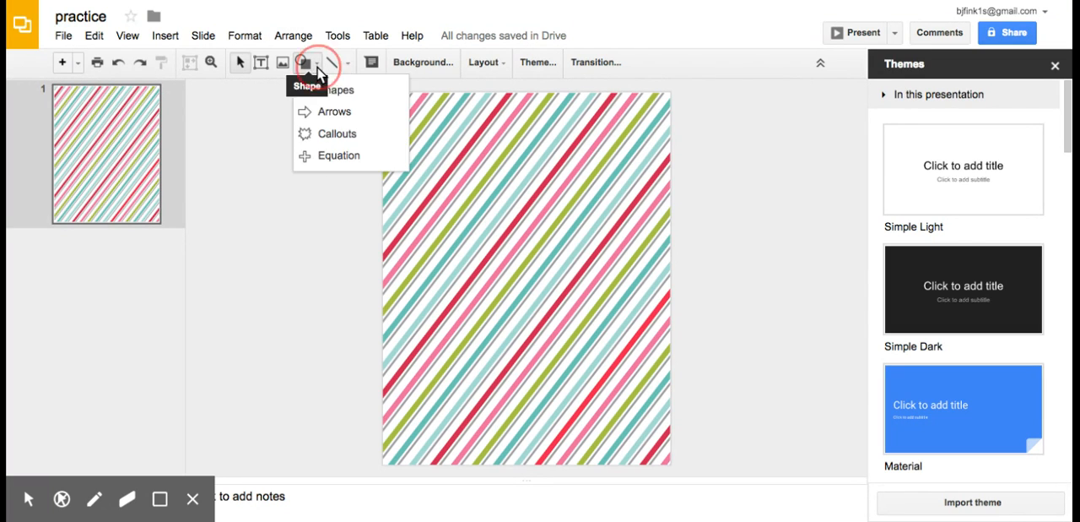
pyautogui.moveTo(327, 90)
pyautogui.click(428, 104)
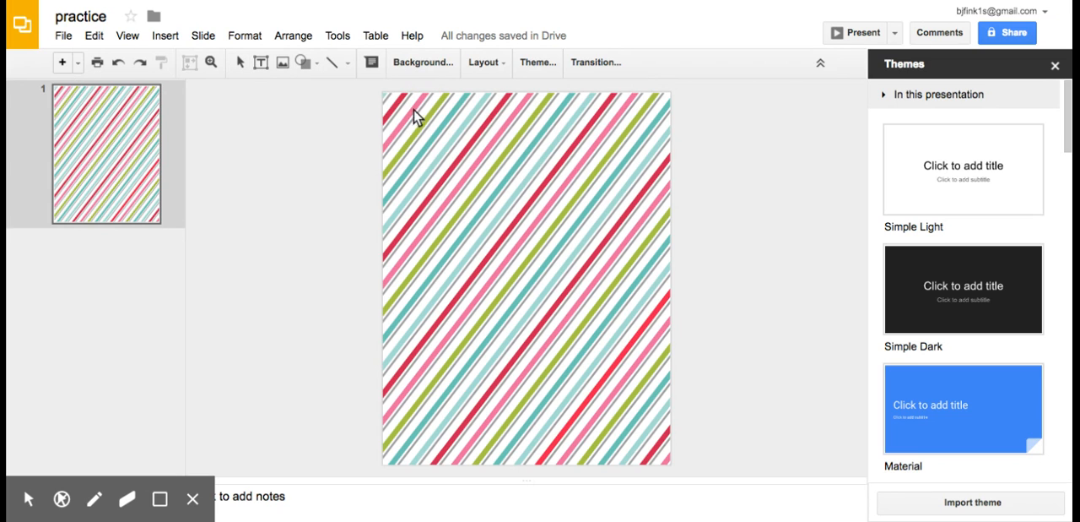
pyautogui.moveTo(403, 113); pyautogui.dragTo(655, 452)
pyautogui.click(634, 403)
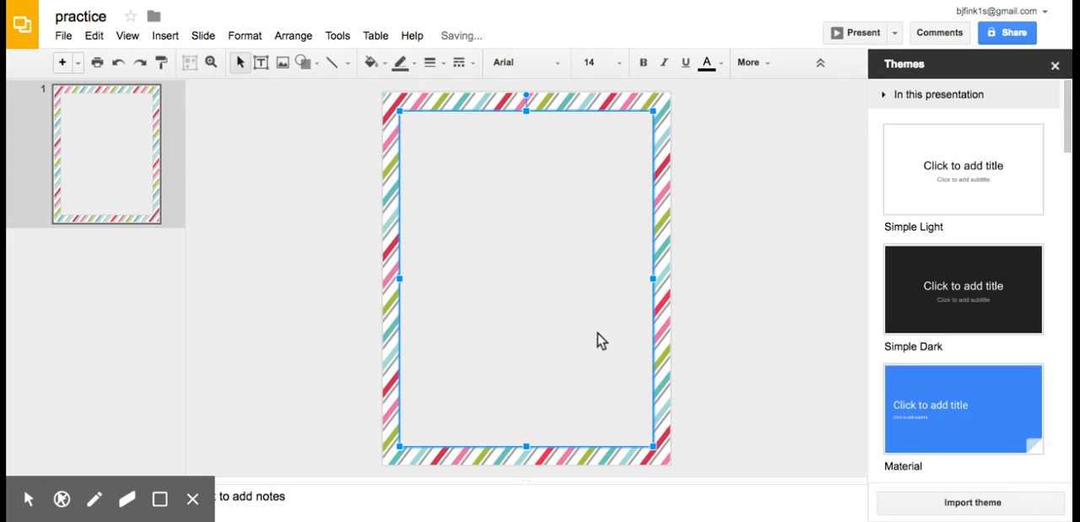
pyautogui.moveTo(399, 111); pyautogui.dragTo(393, 103)
pyautogui.moveTo(527, 195); pyautogui.dragTo(530, 197)
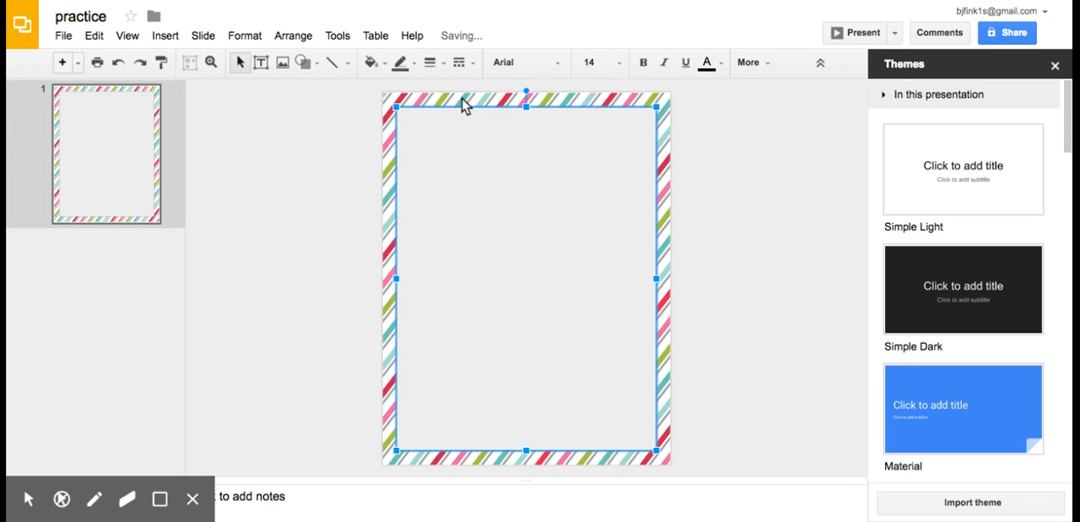
# Step: Try a white fill on the large rectangle, then change its fill to dark gray and deselect it
pyautogui.click(376, 67)
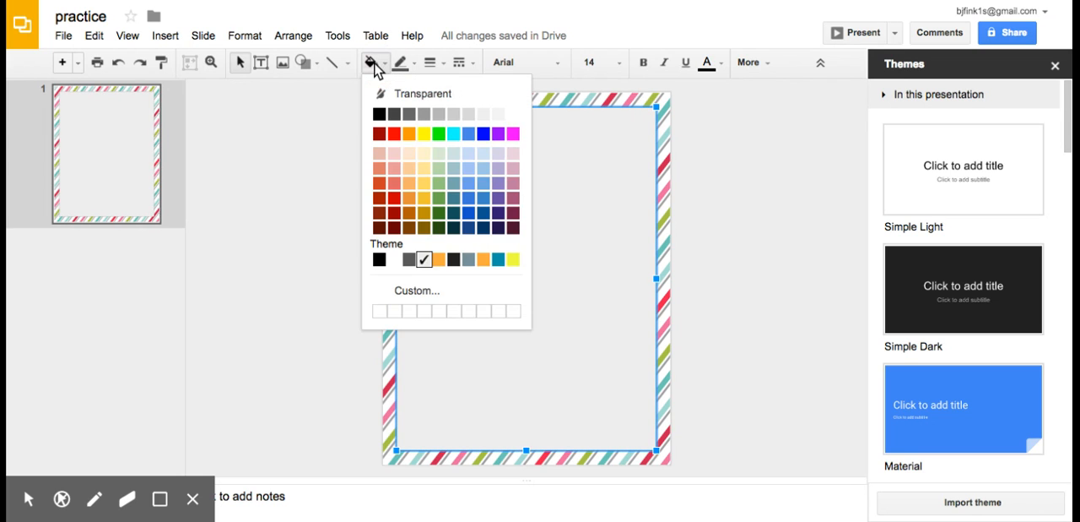
pyautogui.click(513, 115)
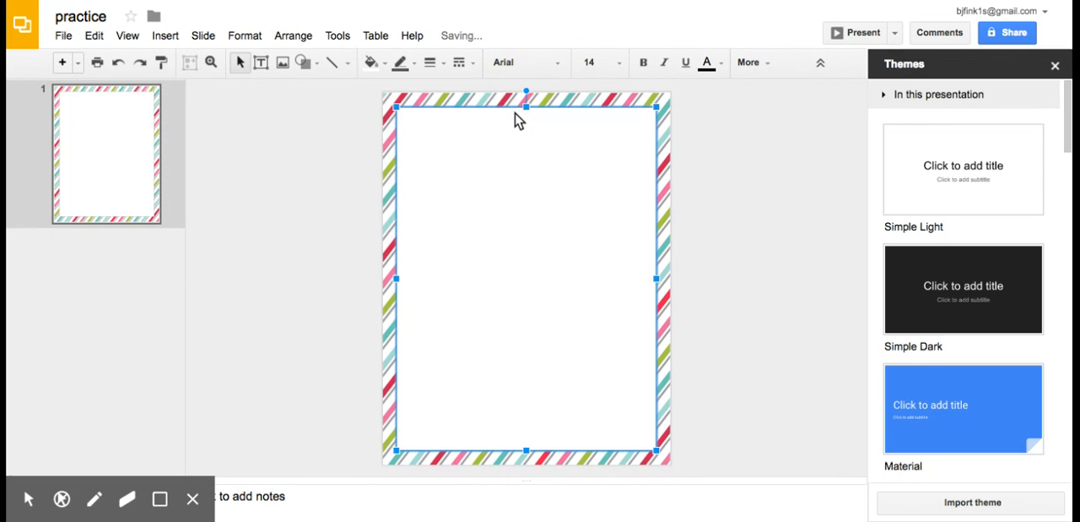
pyautogui.click(371, 63)
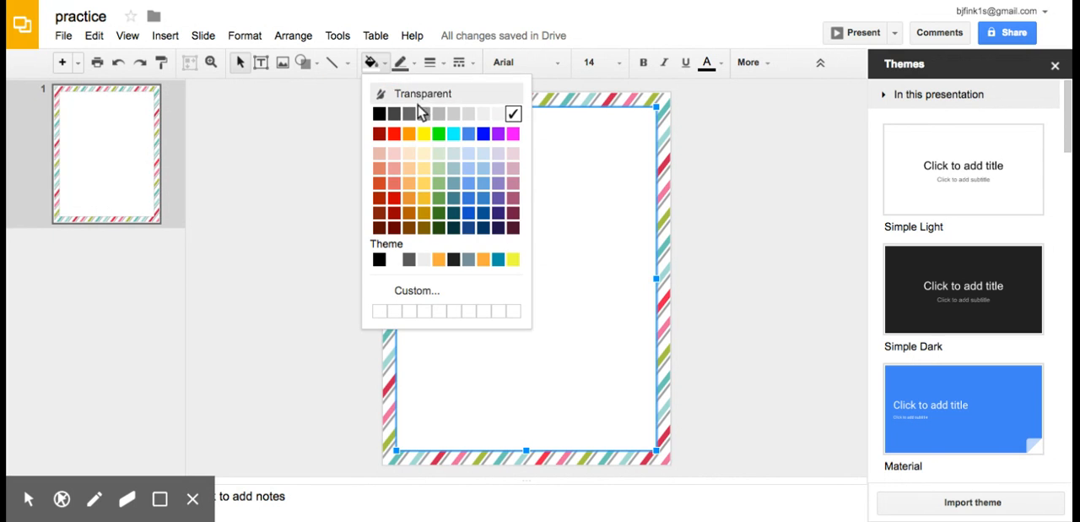
pyautogui.click(408, 108)
pyautogui.click(748, 434)
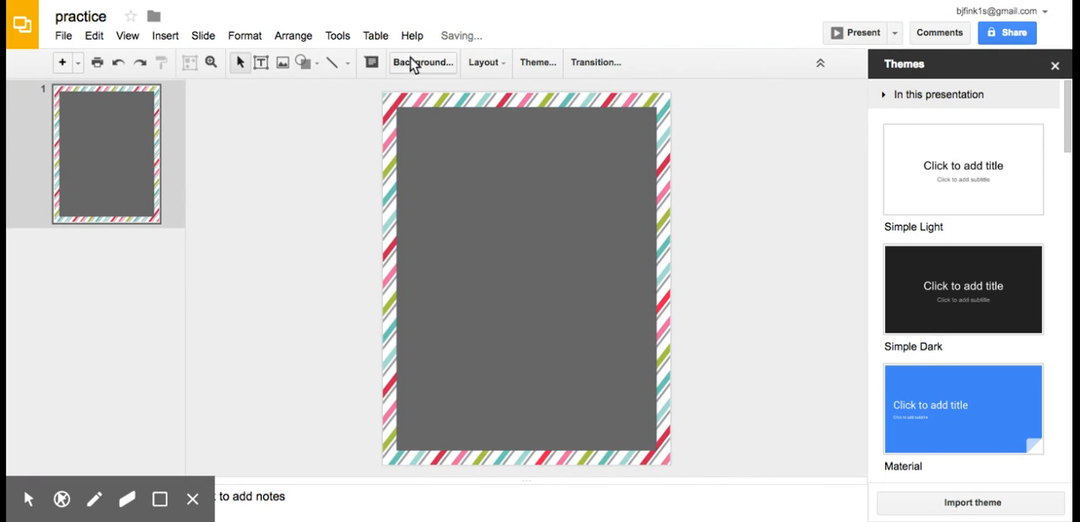
# Step: Draw a text box across the upper part of the gray rectangle and centre it horizontally on the page
pyautogui.click(549, 277)
pyautogui.click(267, 64)
pyautogui.moveTo(427, 132); pyautogui.dragTo(601, 208)
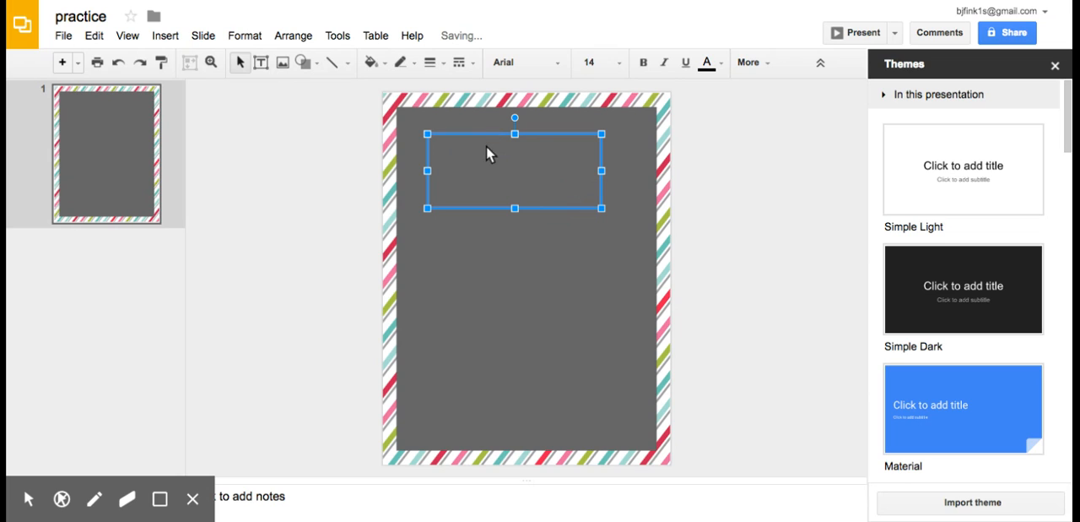
pyautogui.moveTo(578, 134); pyautogui.dragTo(591, 134)
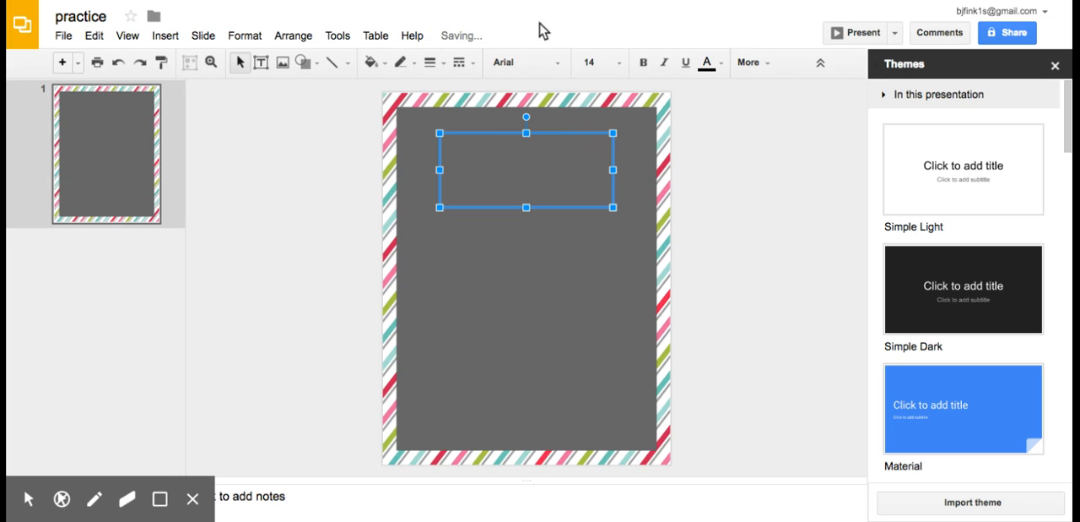
# Step: Set the empty text box's font to Henny Penny at size 60
pyautogui.click(538, 60)
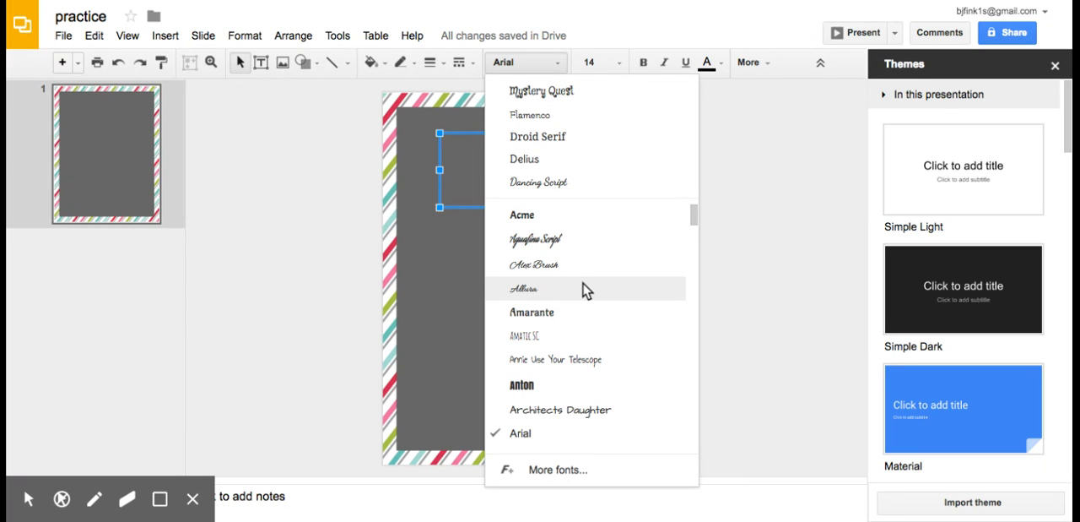
pyautogui.scroll(-5, 587, 290)
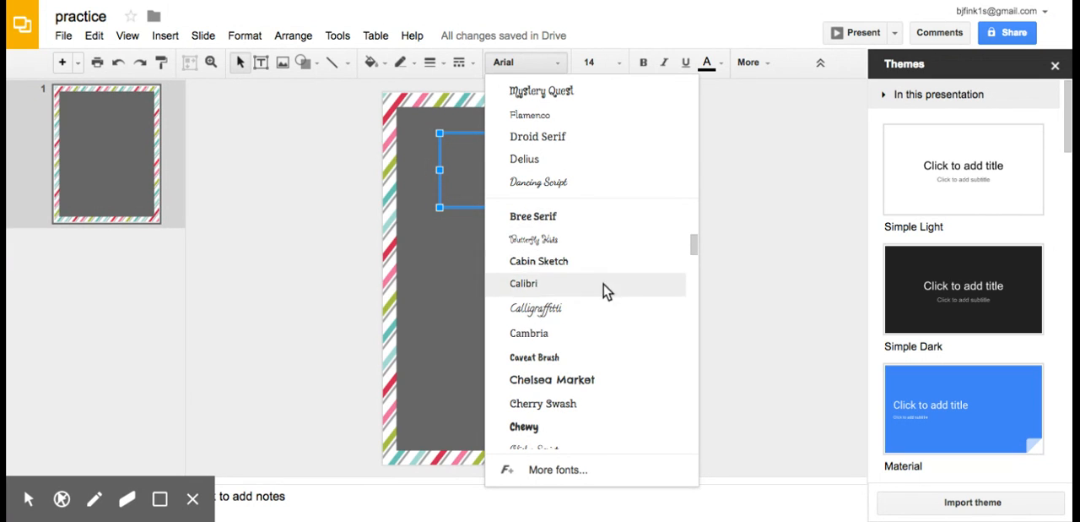
pyautogui.scroll(-6, 579, 380)
pyautogui.scroll(-6, 581, 384)
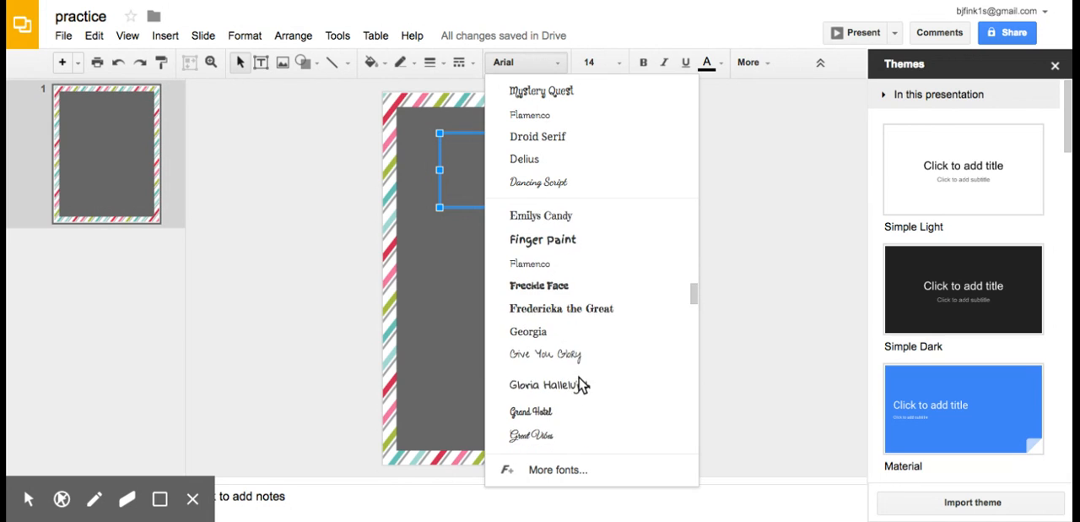
pyautogui.scroll(-4, 574, 398)
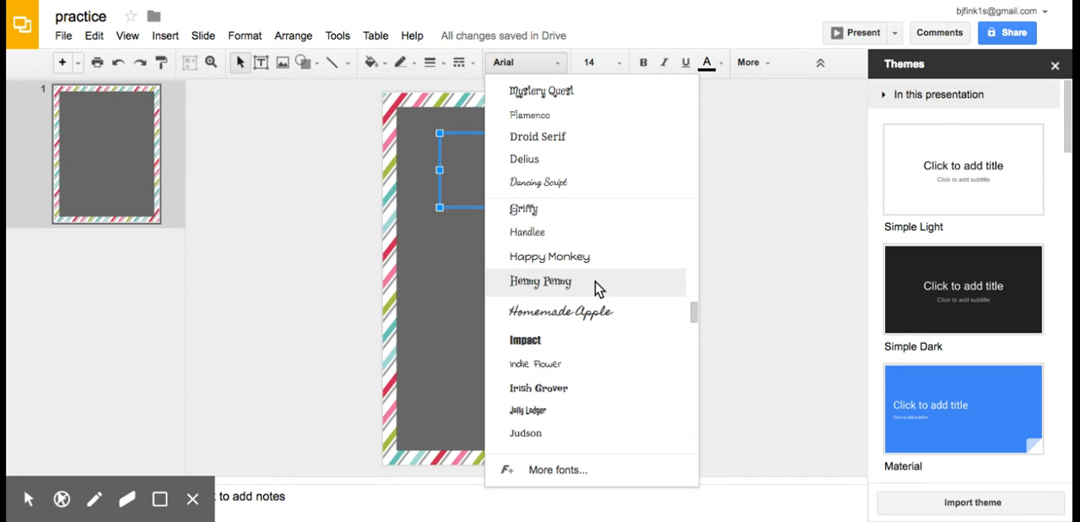
pyautogui.click(597, 288)
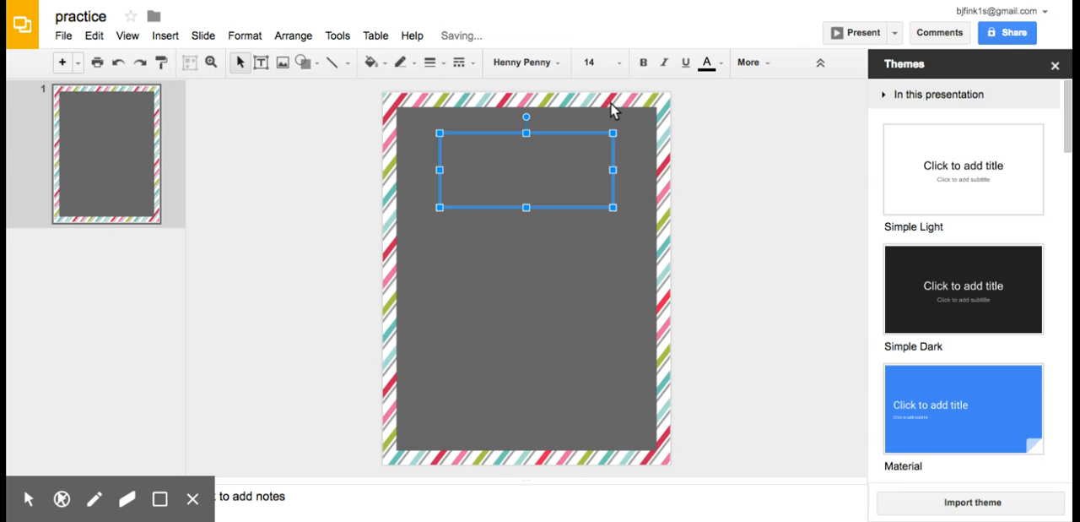
pyautogui.click(621, 62)
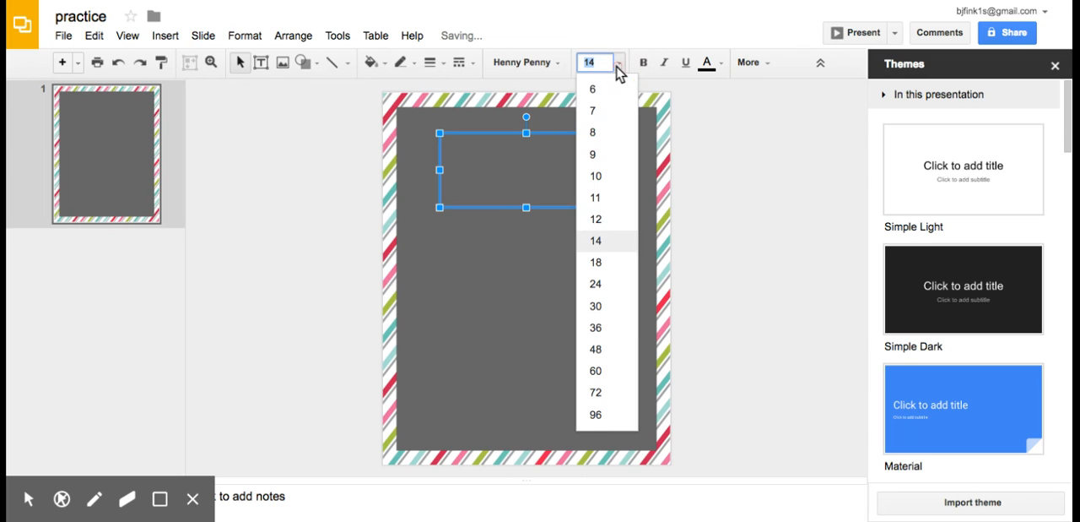
pyautogui.click(621, 375)
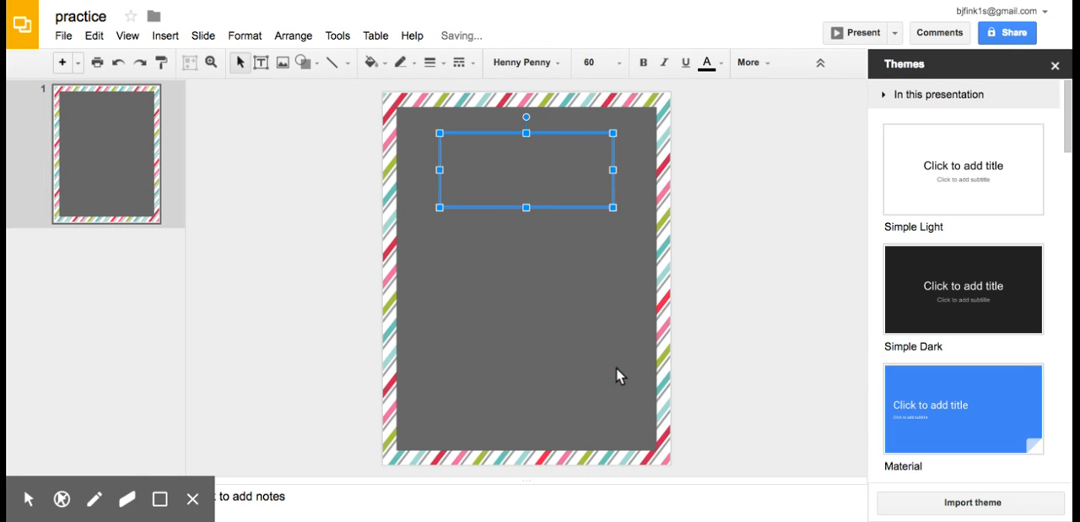
# Step: Set the text color to white and enter the title "What to do on the last day of school..." in the text box
pyautogui.click(711, 65)
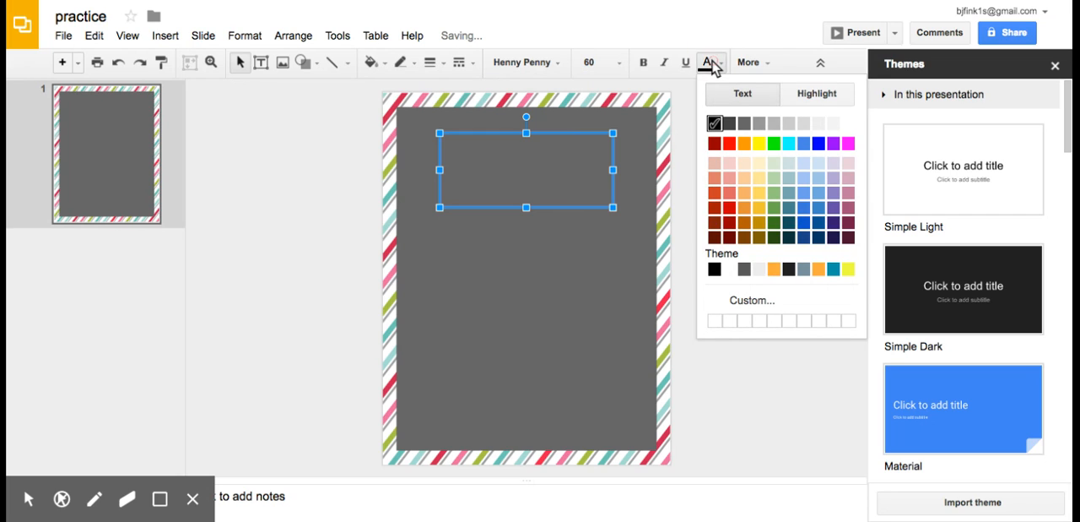
pyautogui.click(848, 123)
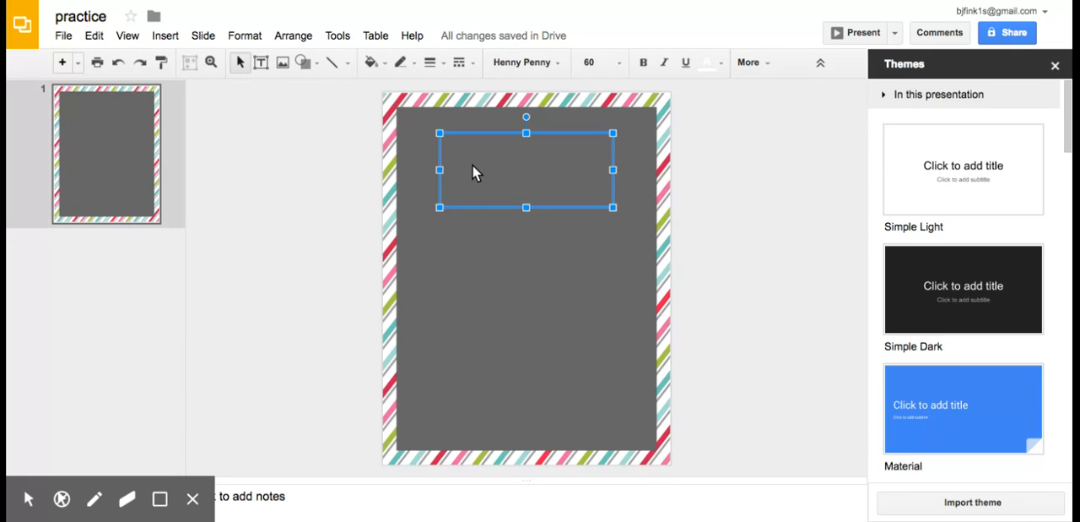
pyautogui.write('What D')
pyautogui.press('BackSpace')
pyautogui.write('to do o')
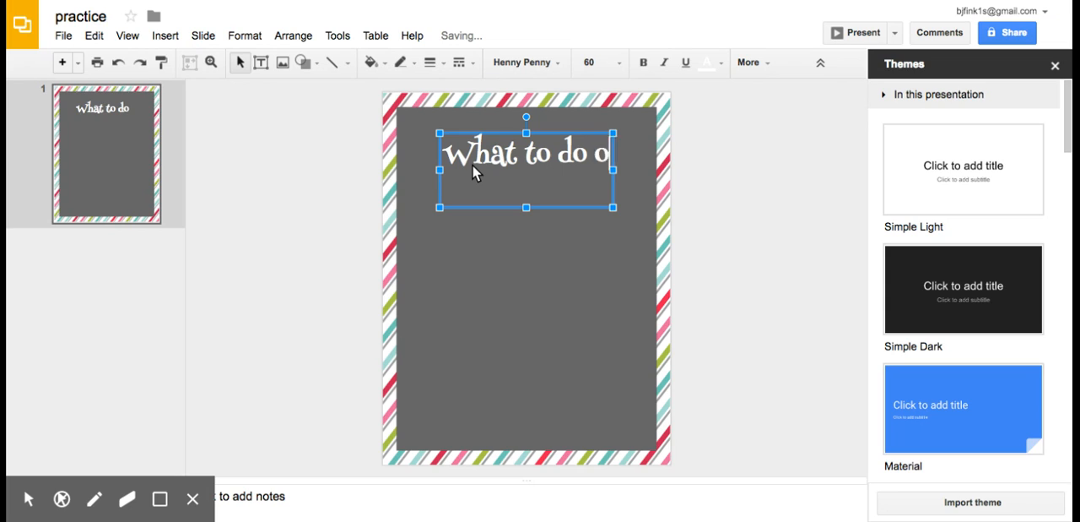
pyautogui.write('n the last day of school')
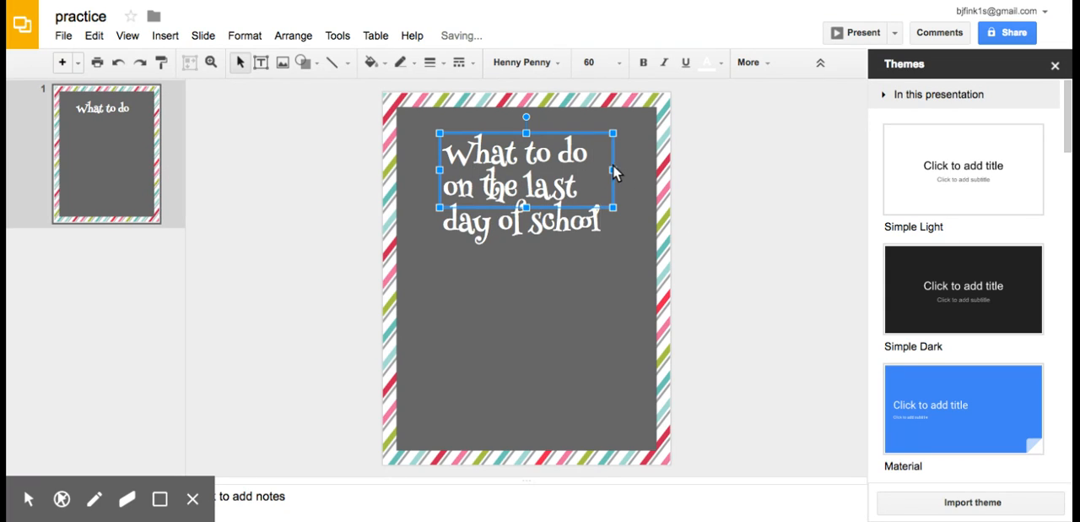
pyautogui.write('...')
# Step: Widen the title's text box on both sides to nearly the gray rectangle's width and center-align its text
pyautogui.moveTo(614, 172); pyautogui.dragTo(649, 172)
pyautogui.moveTo(471, 171); pyautogui.dragTo(409, 172)
pyautogui.click(754, 63)
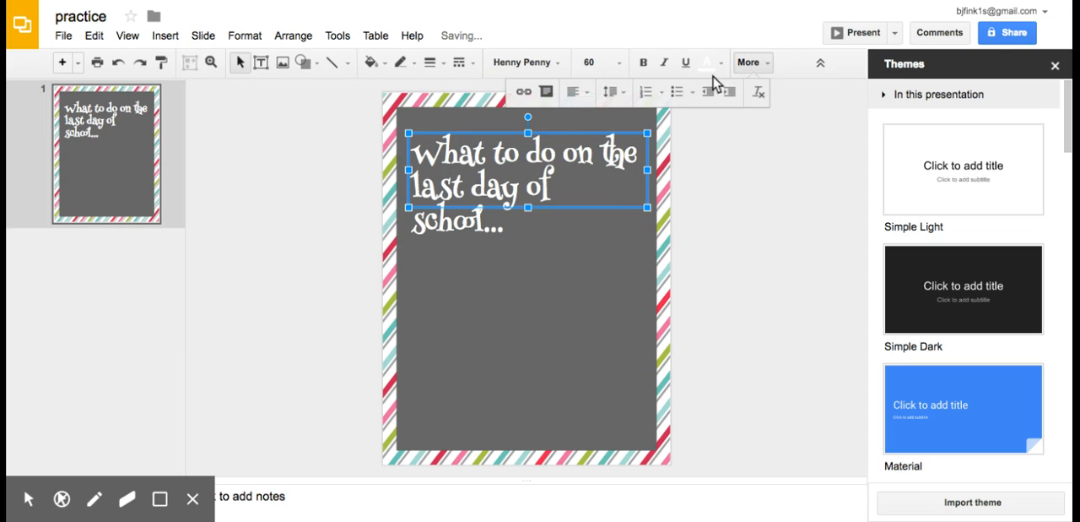
pyautogui.click(575, 92)
pyautogui.click(601, 119)
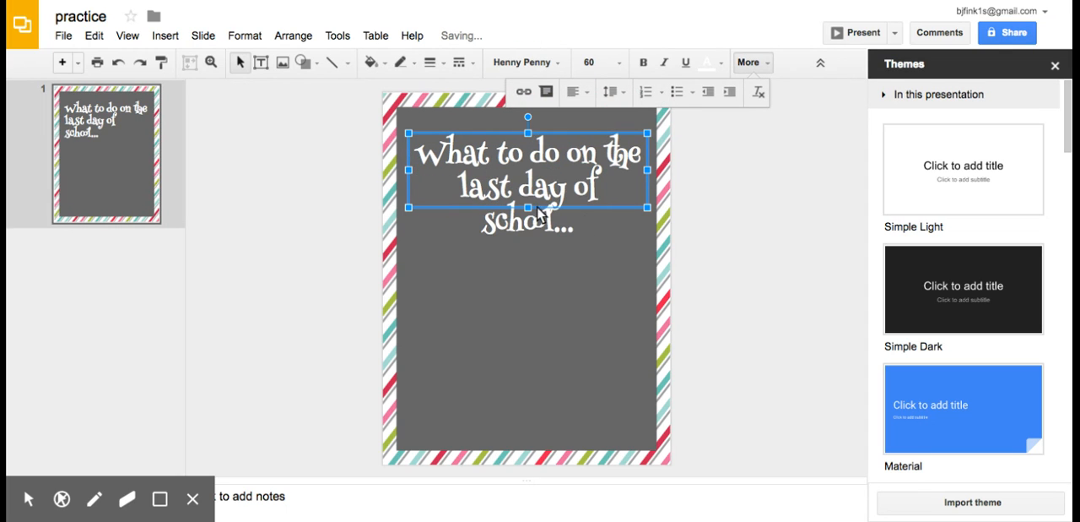
pyautogui.click(802, 247)
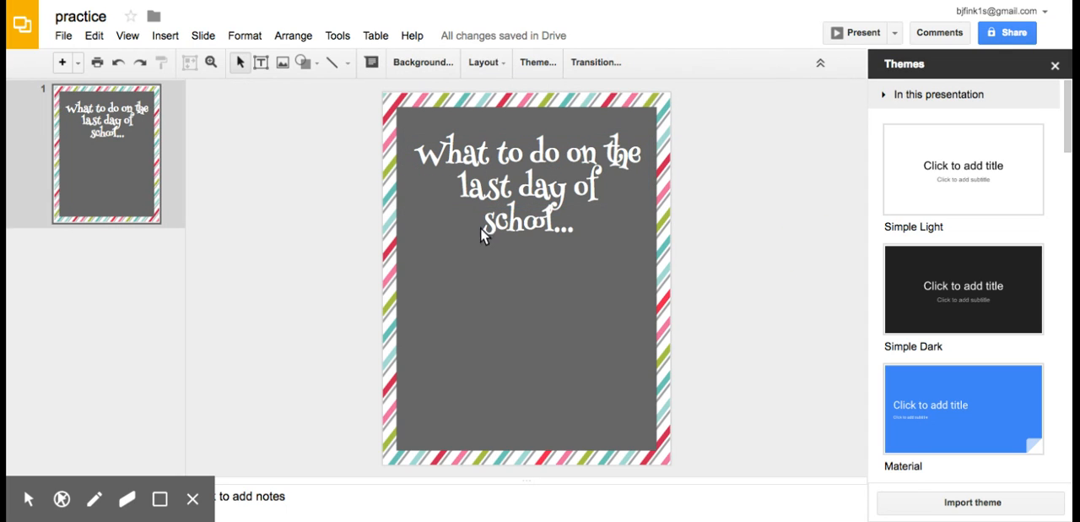
# Step: Change the large rectangle's fill to the darker gray next to black
pyautogui.click(515, 188)
pyautogui.hotkey('ctrl', 'a')
pyautogui.click(515, 188)
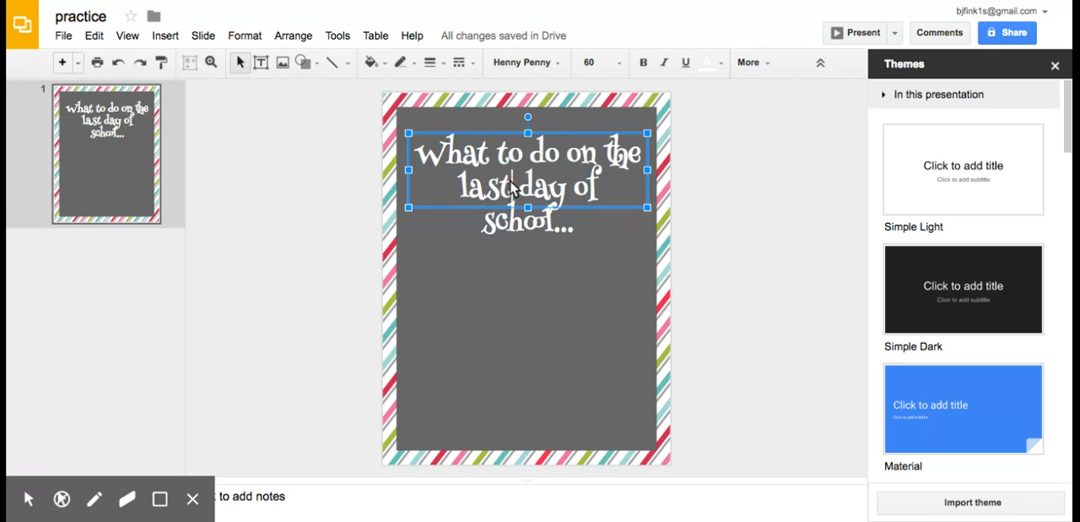
pyautogui.click(433, 286)
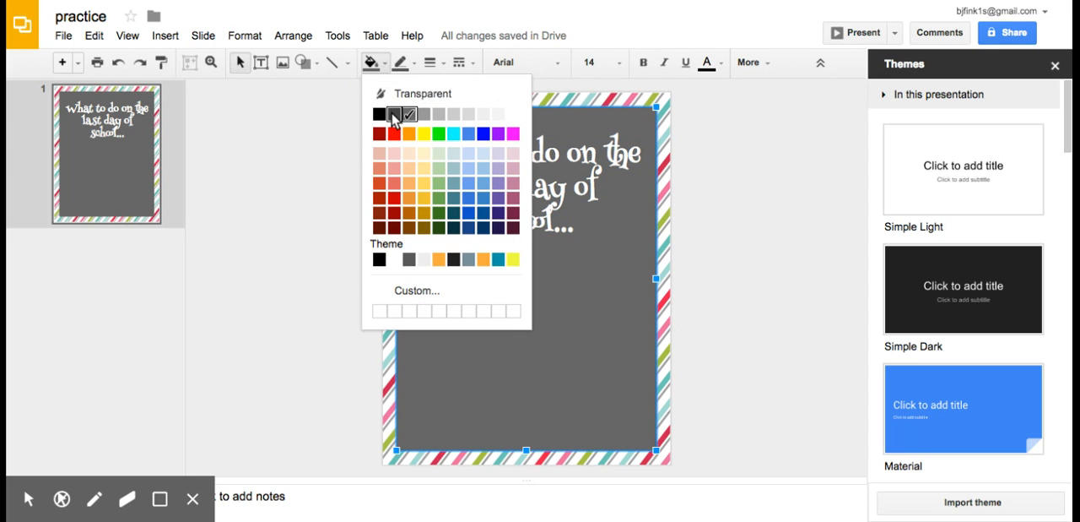
pyautogui.click(393, 113)
pyautogui.click(751, 352)
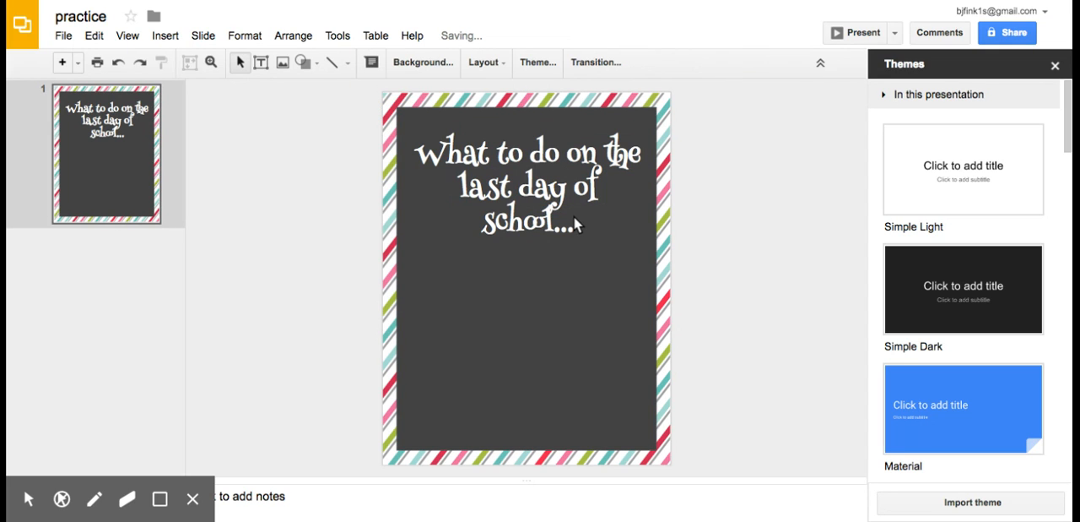
pyautogui.click(573, 216)
pyautogui.click(595, 287)
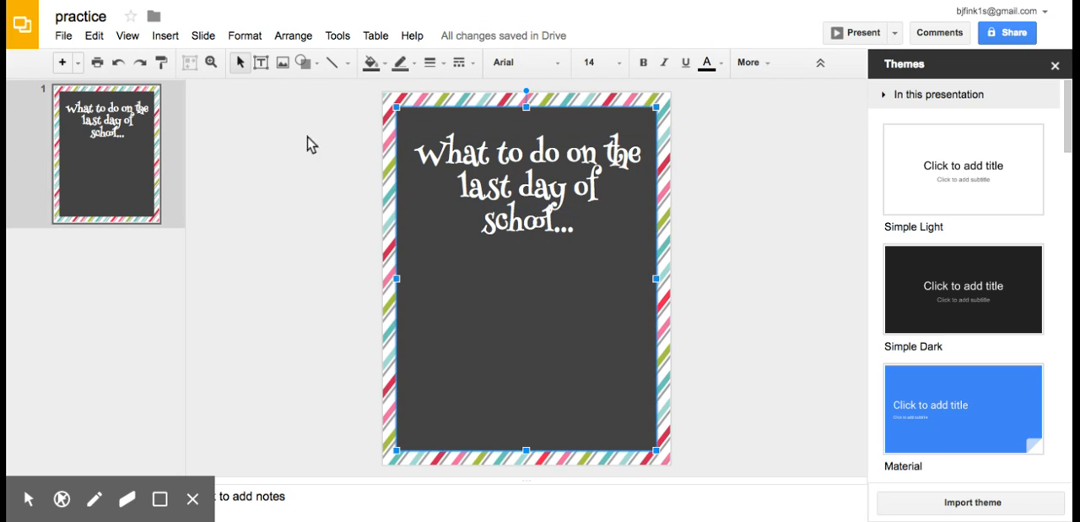
# Step: Start inserting an image, search Google images for "last day of school" and look through the results
pyautogui.click(283, 65)
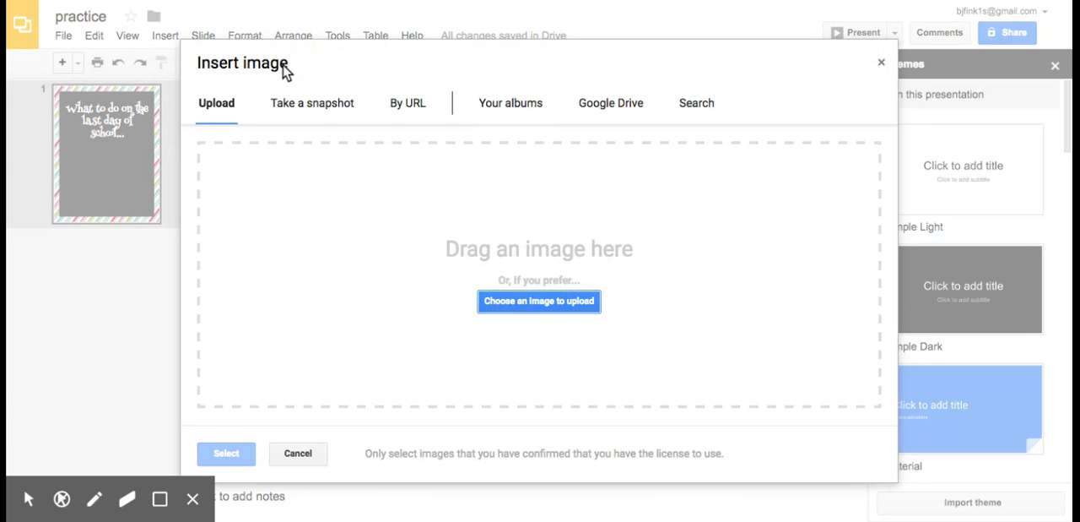
pyautogui.click(698, 106)
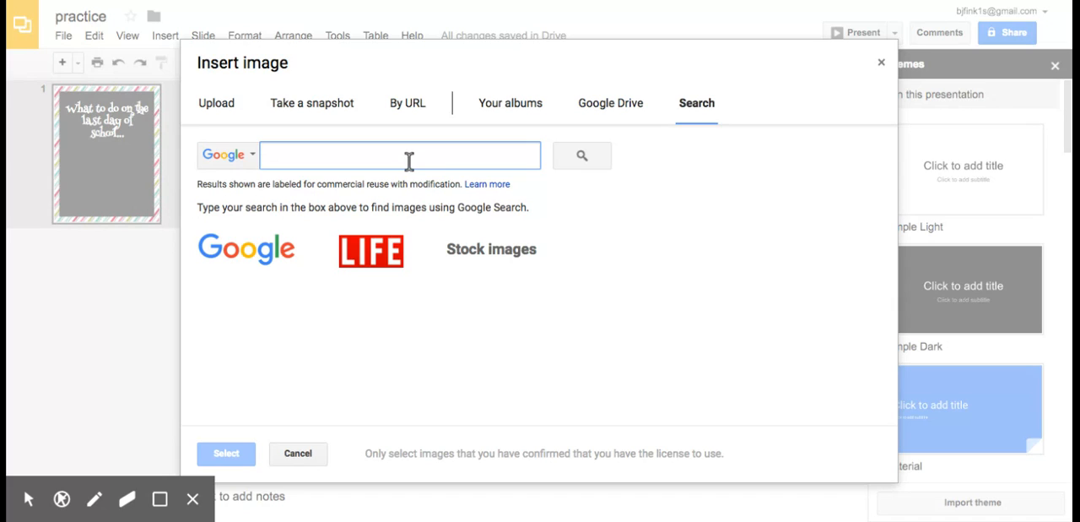
pyautogui.write('last da')
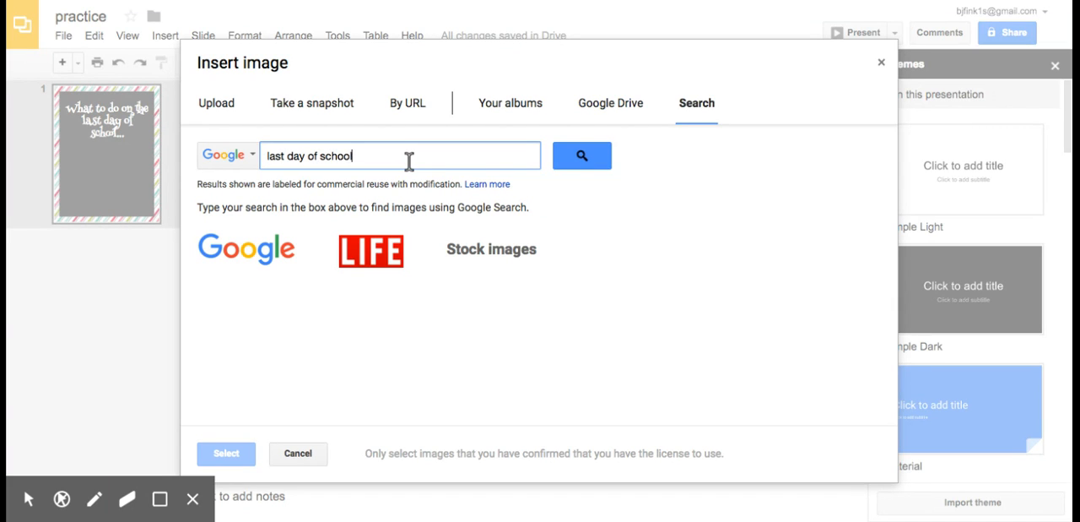
pyautogui.write('y of school')
pyautogui.press('Return')
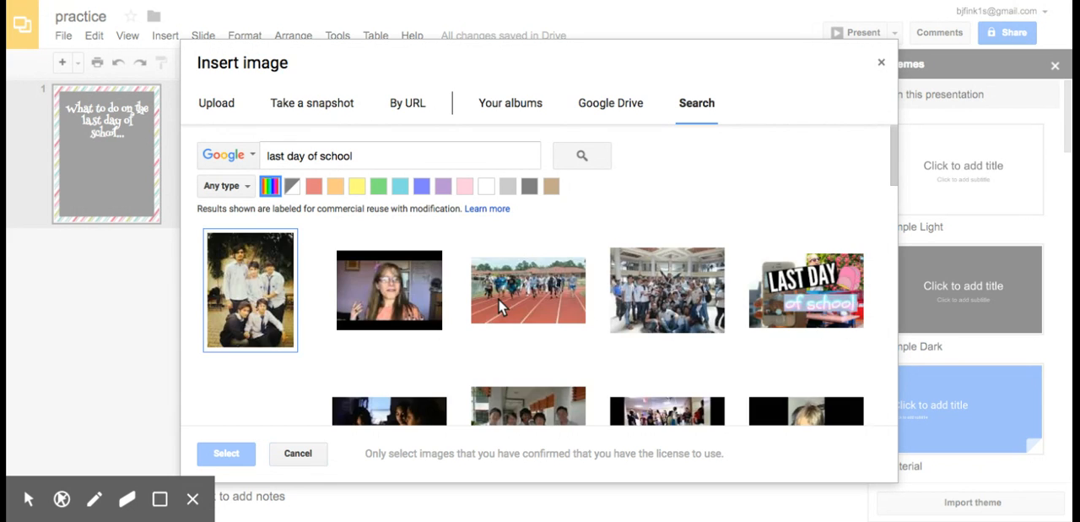
pyautogui.scroll(-10, 498, 298)
pyautogui.scroll(-10, 500, 305)
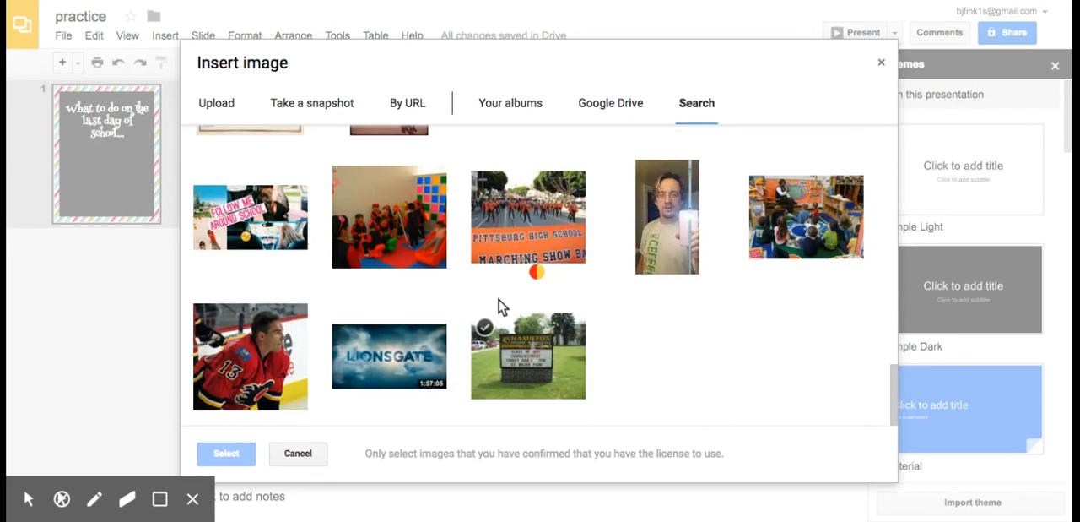
pyautogui.scroll(15, 498, 298)
# Step: Search for "fun" instead and insert the yellow smiley face with the wide toothy grin
pyautogui.tripleClick(414, 143)
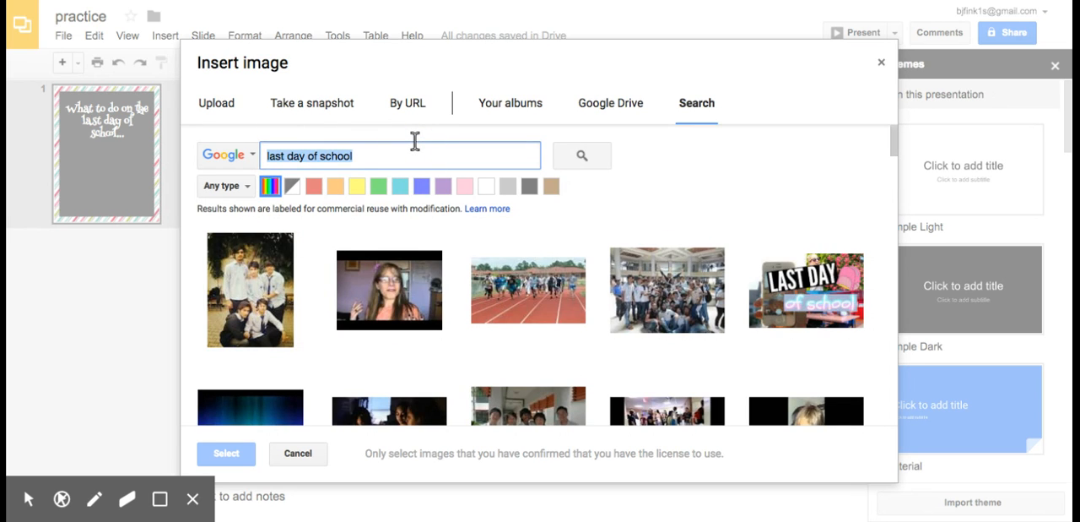
pyautogui.write('fun')
pyautogui.press('Return')
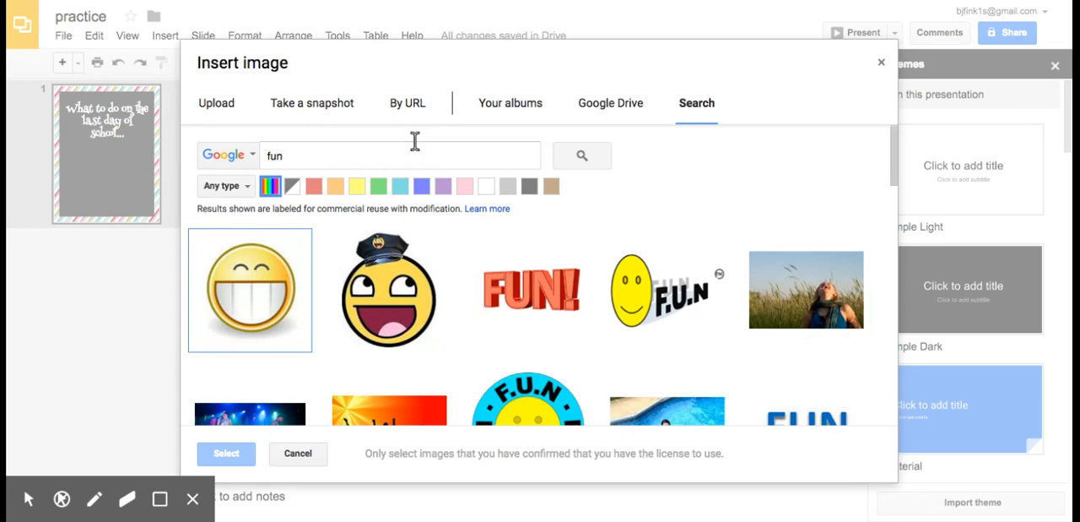
pyautogui.click(268, 328)
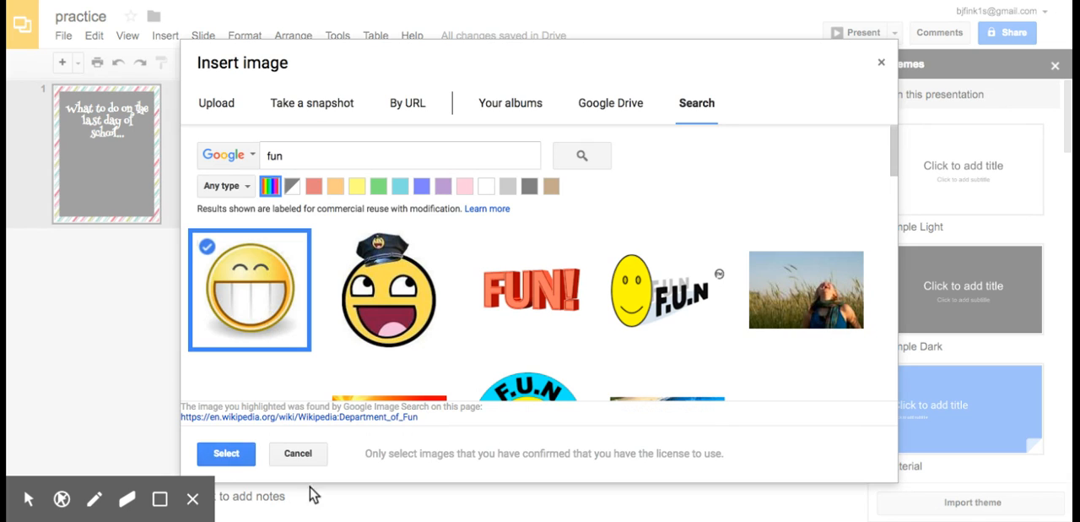
pyautogui.click(225, 452)
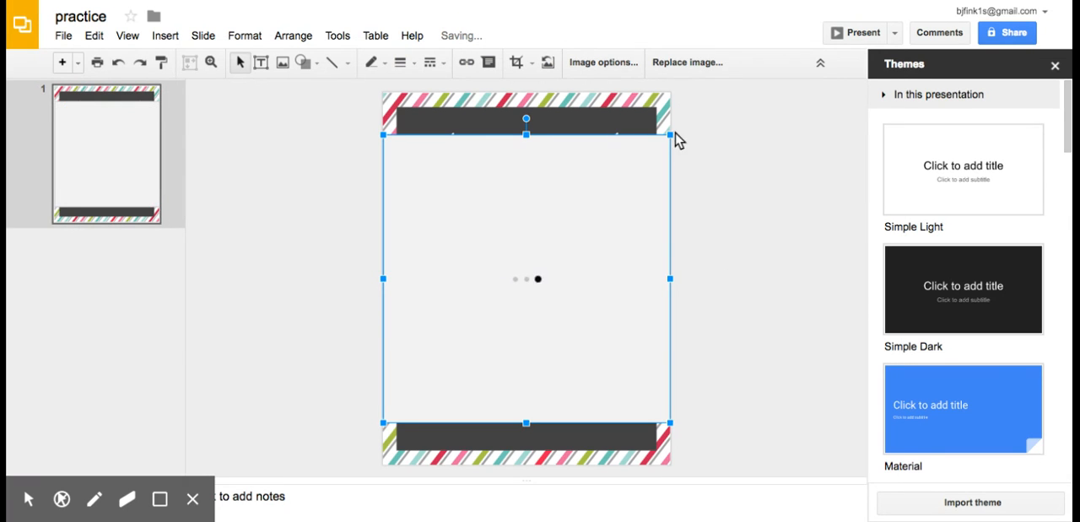
# Step: Shrink the smiley image to about half the page width and center it below the title
pyautogui.moveTo(669, 136); pyautogui.dragTo(573, 281)
pyautogui.moveTo(524, 308); pyautogui.dragTo(573, 319)
pyautogui.click(760, 360)
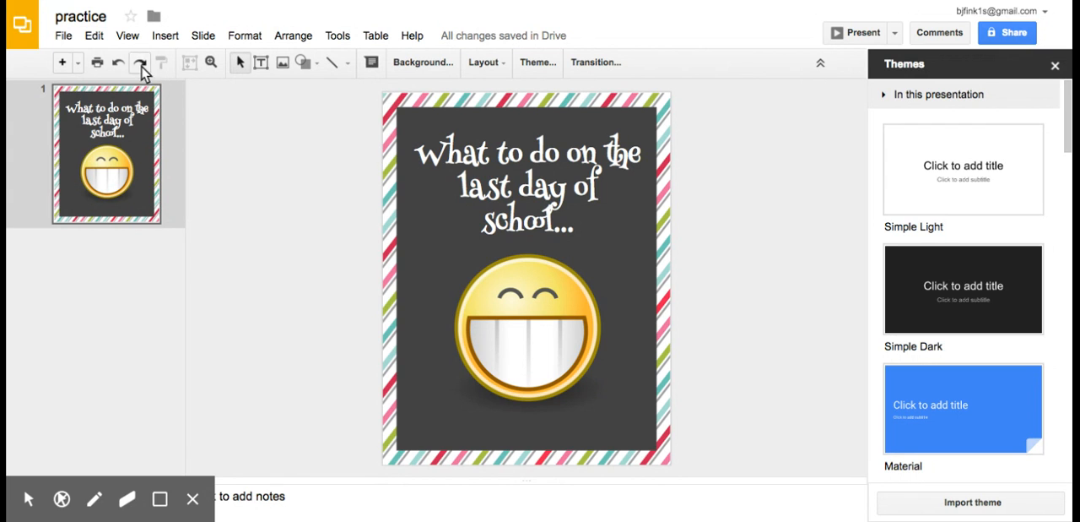
# Step: Open the print settings and preview for the finished page
pyautogui.click(63, 35)
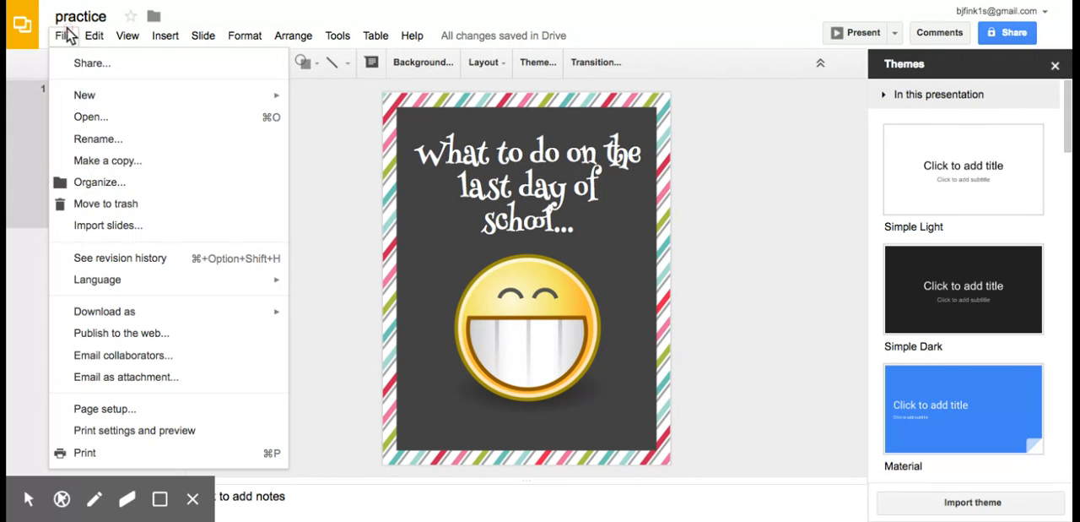
pyautogui.click(173, 431)
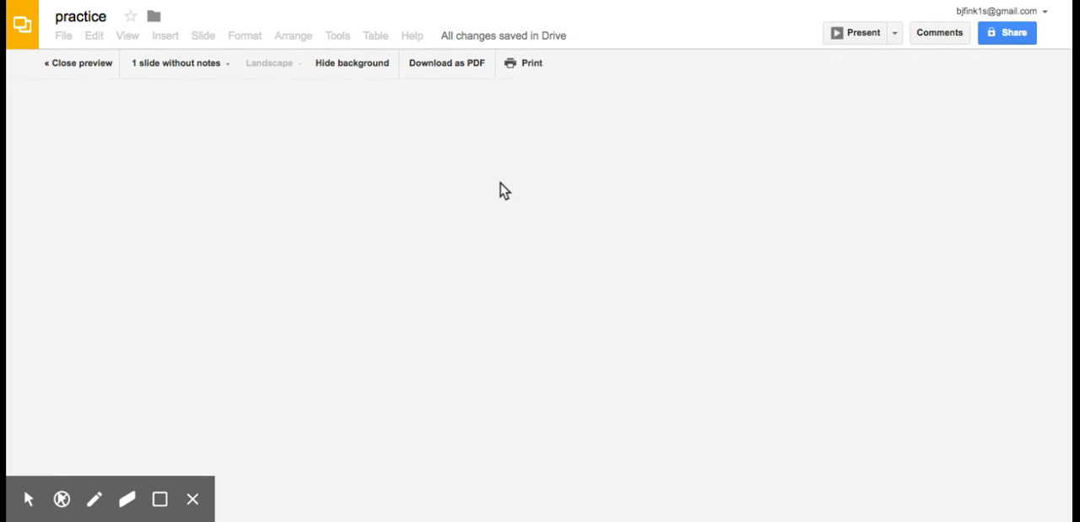